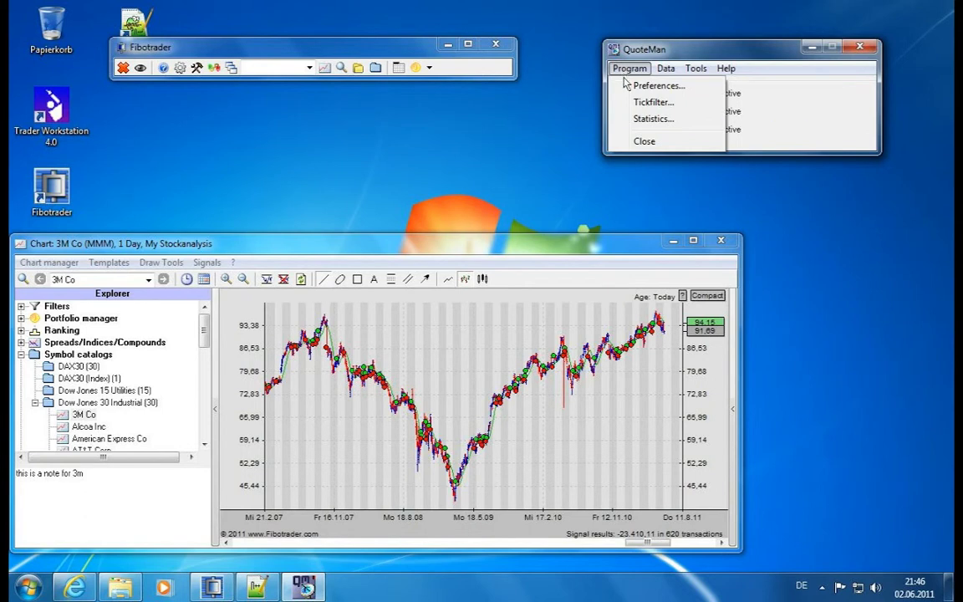
- Review the Tickfilter options for filter value and duplicate quotes, and close the window without changing them
click(657, 102)
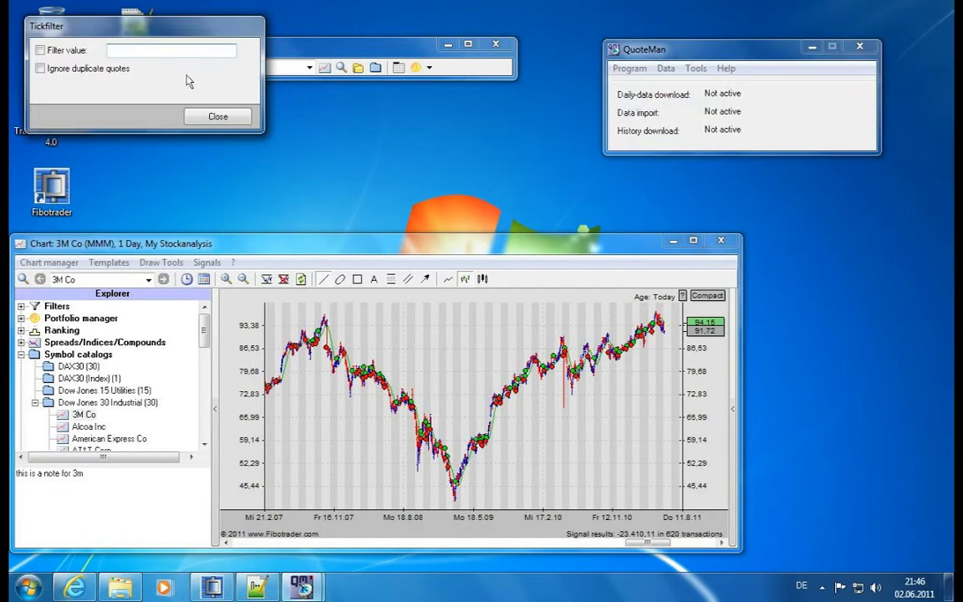
drag(160, 29, 495, 106)
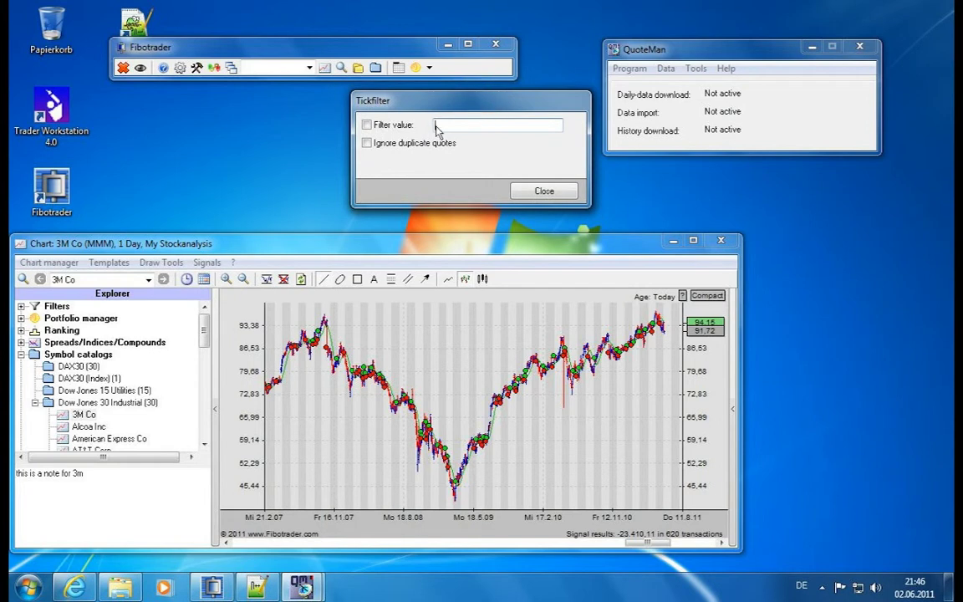
click(401, 128)
click(410, 128)
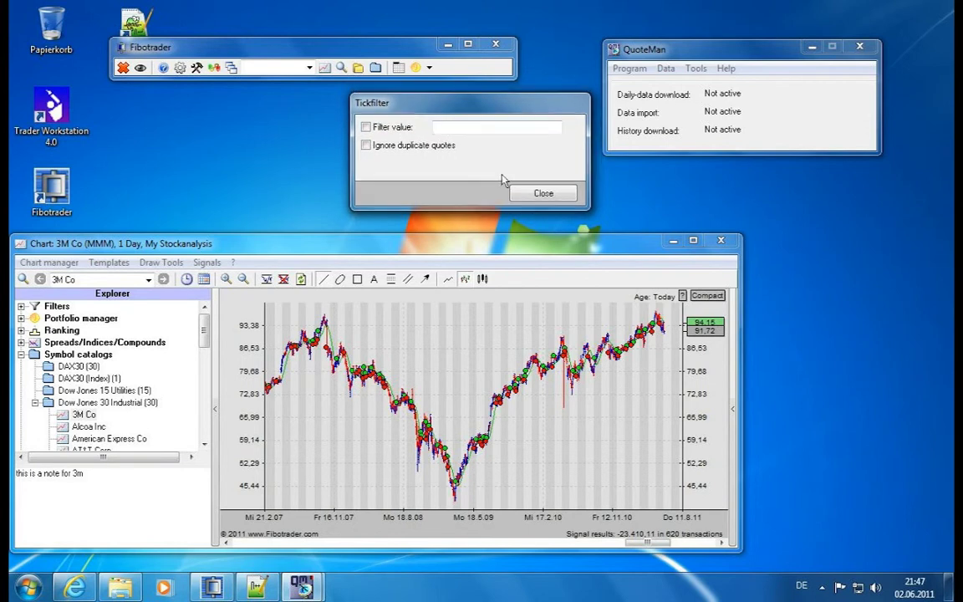
click(523, 194)
- View the update and database statistics, count the stored quotes, and close the statistics
click(629, 69)
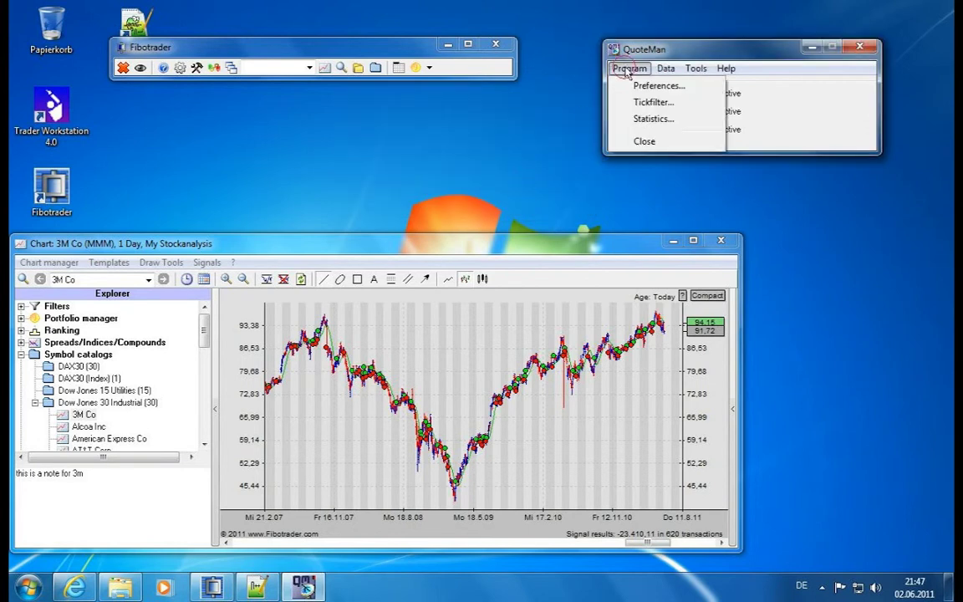
click(672, 122)
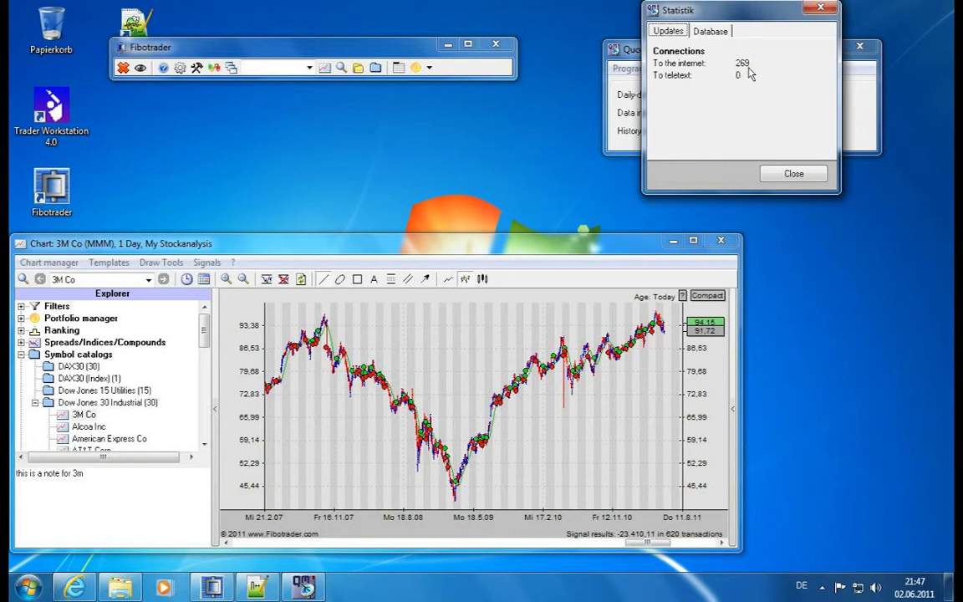
click(716, 37)
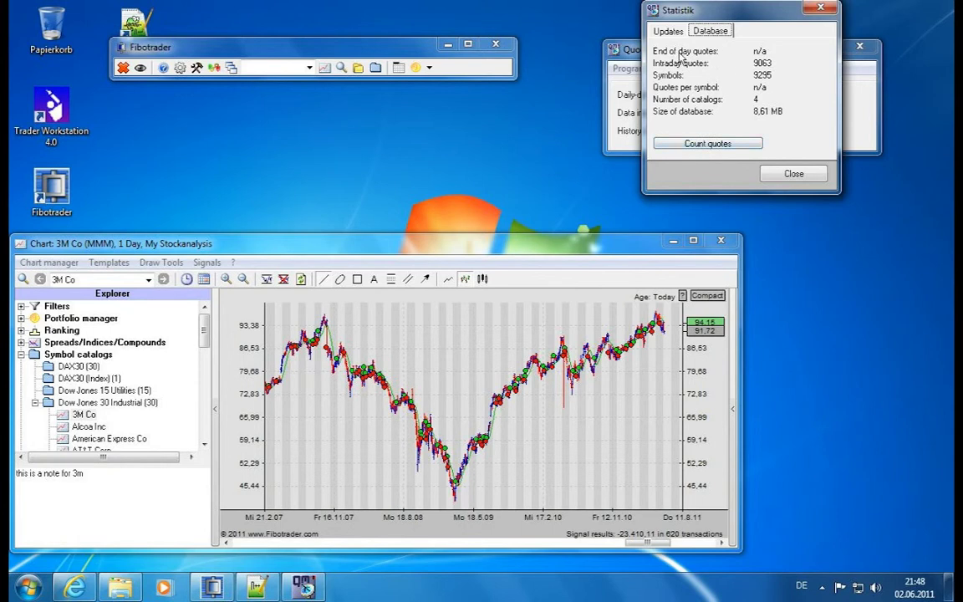
click(740, 145)
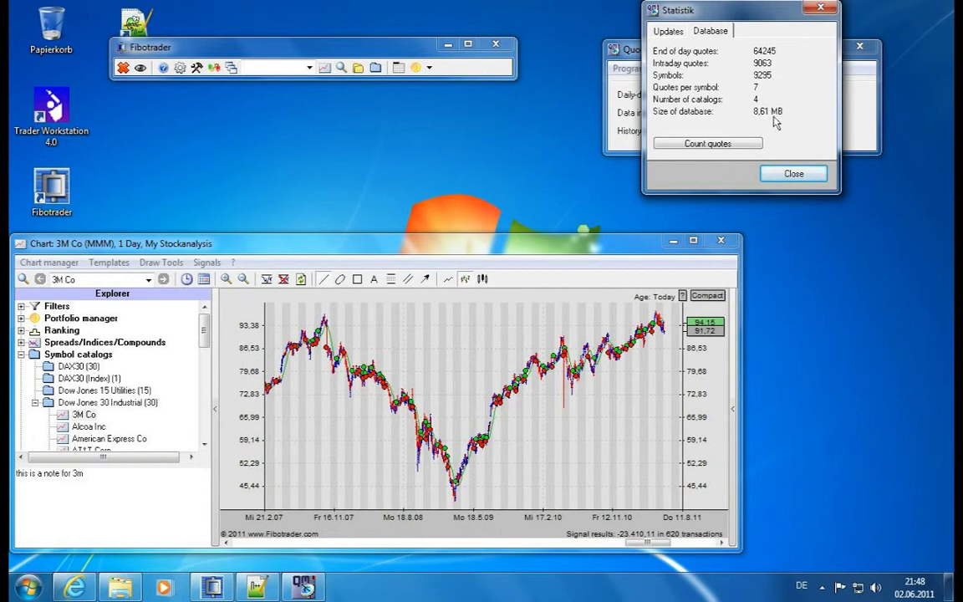
click(768, 174)
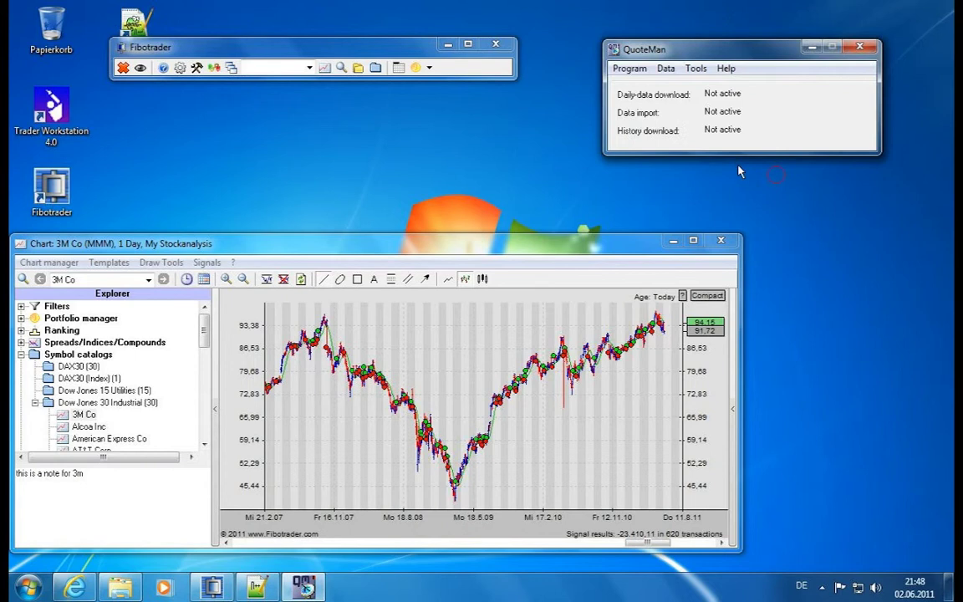
- Review the automatic data update interval, its time units and the time table, and leave without saving any change
click(630, 69)
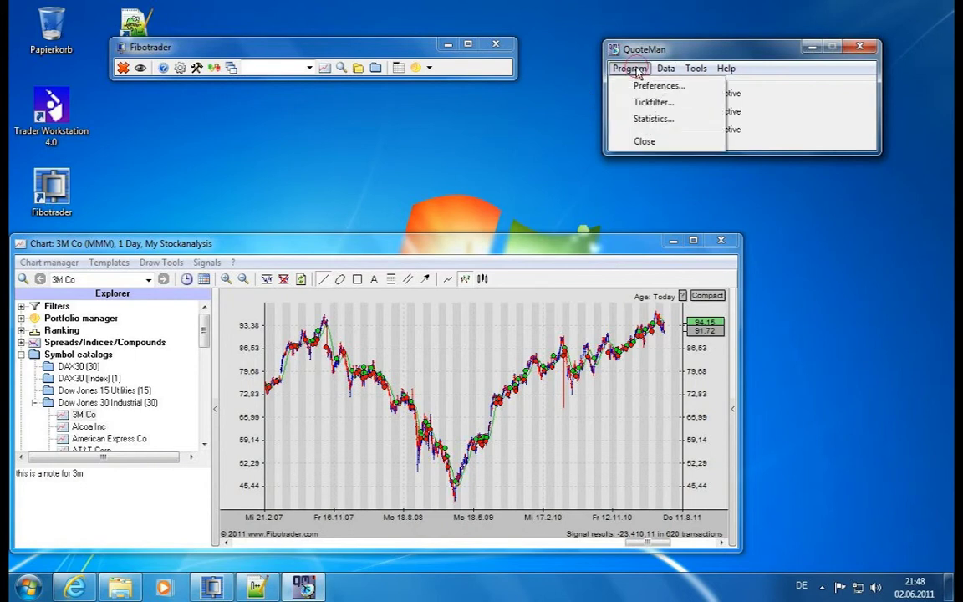
mouse_move(659, 73)
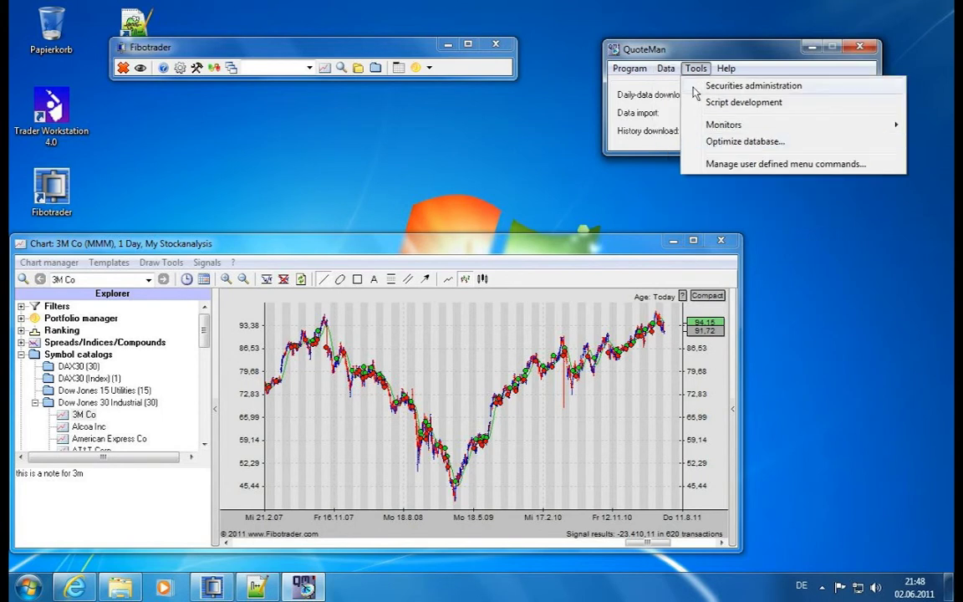
click(690, 144)
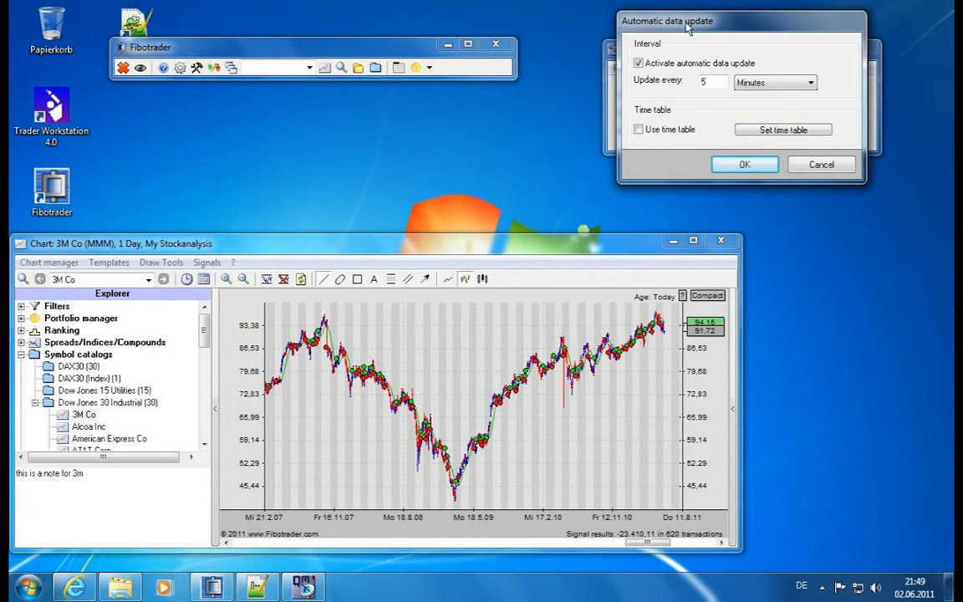
drag(692, 26, 724, 37)
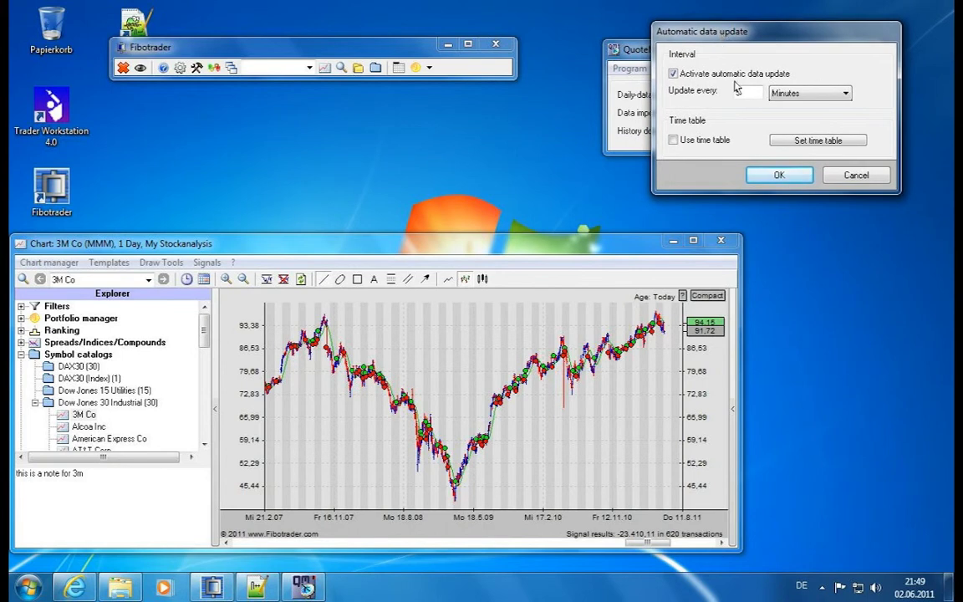
click(804, 97)
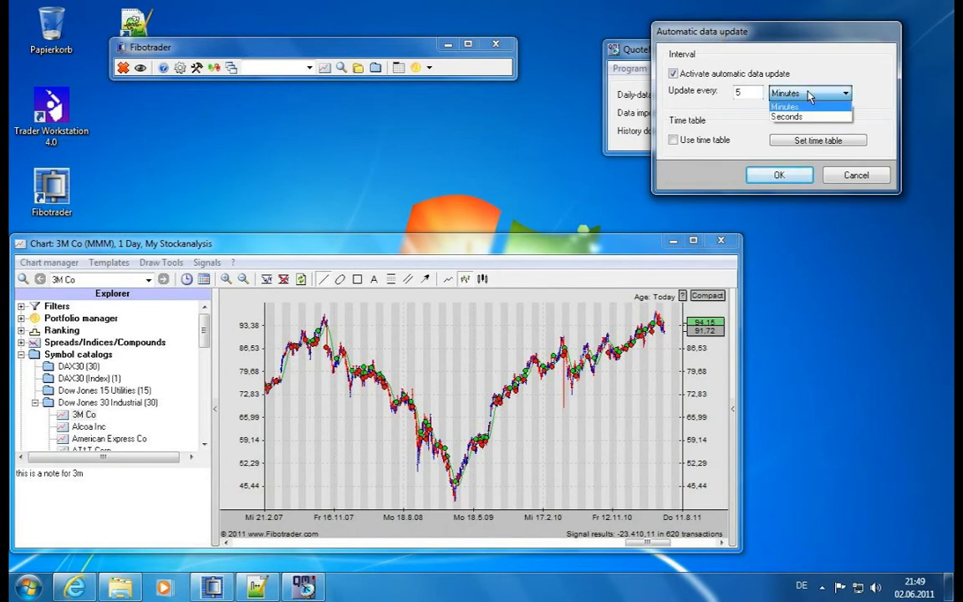
click(773, 107)
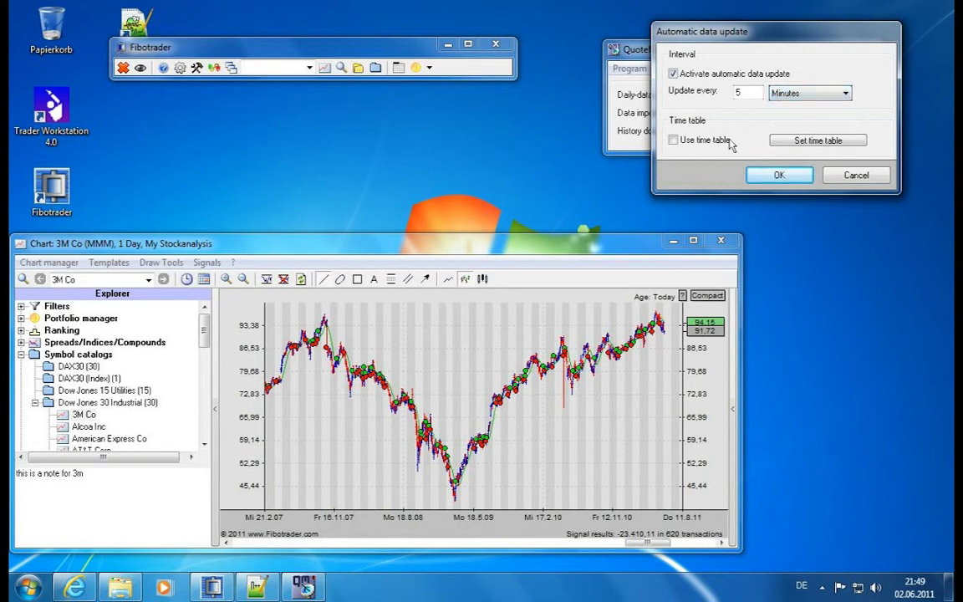
click(806, 142)
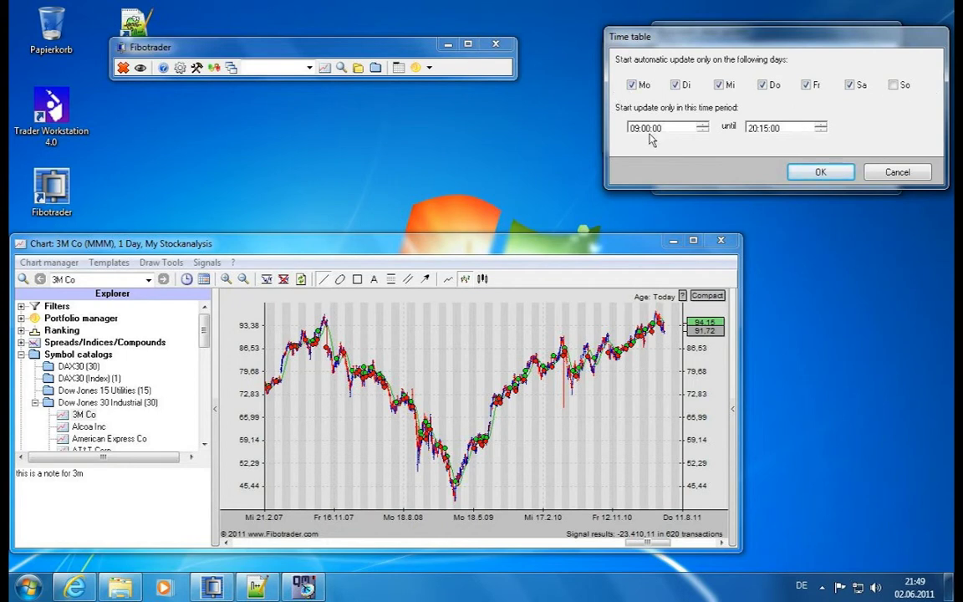
click(871, 172)
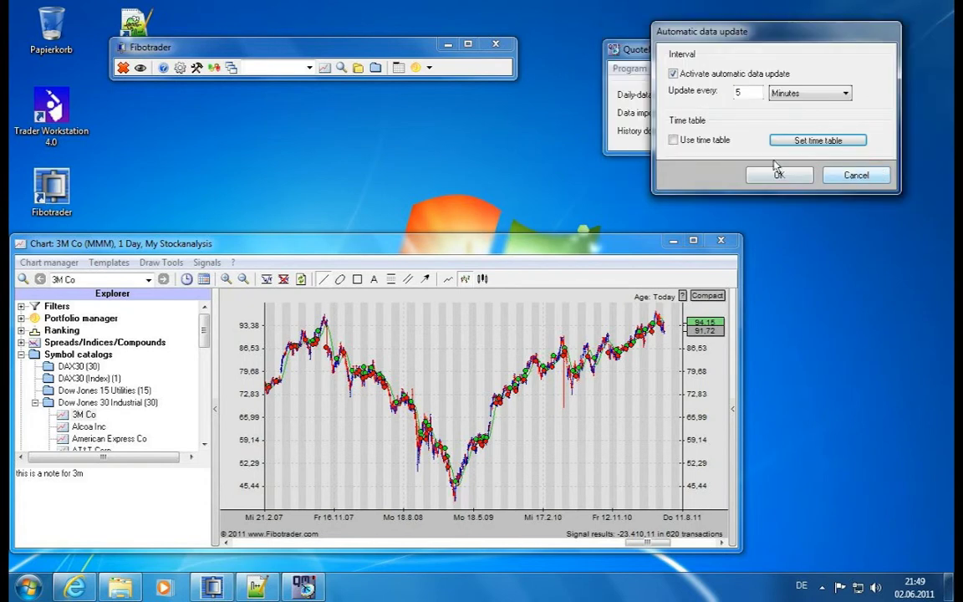
click(849, 175)
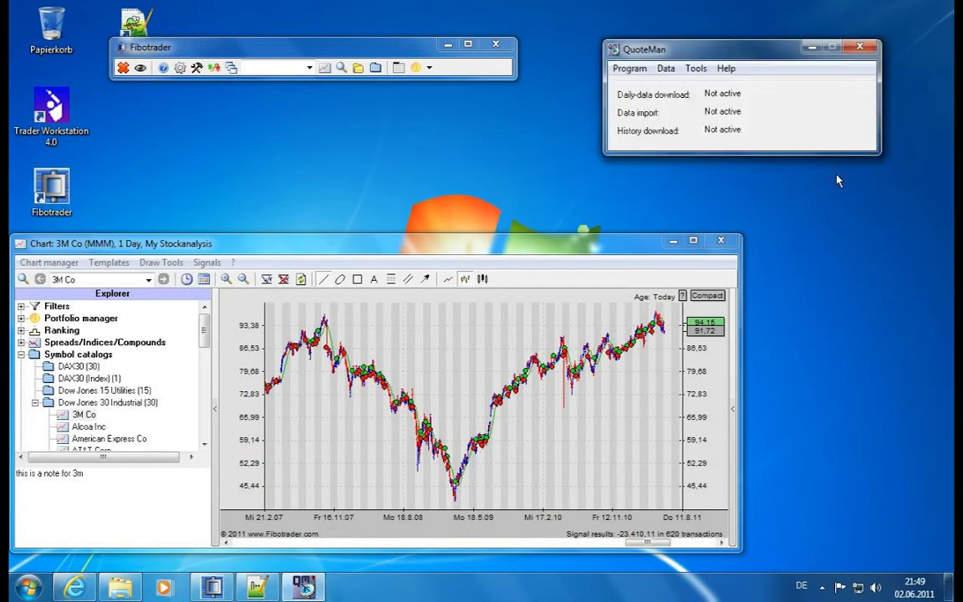
- Examine the status and error list of the History assistant monitor, and close it
click(674, 70)
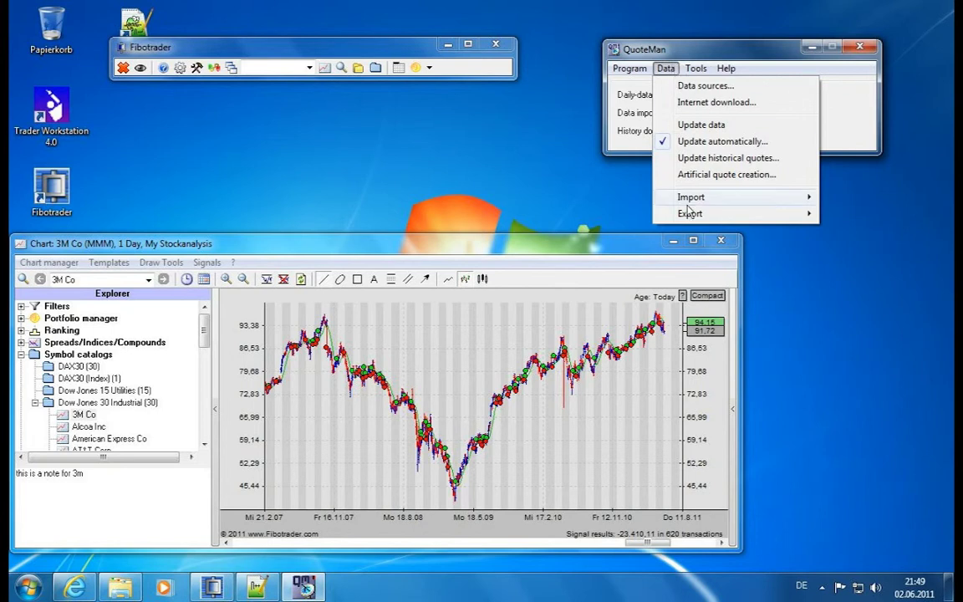
mouse_move(686, 71)
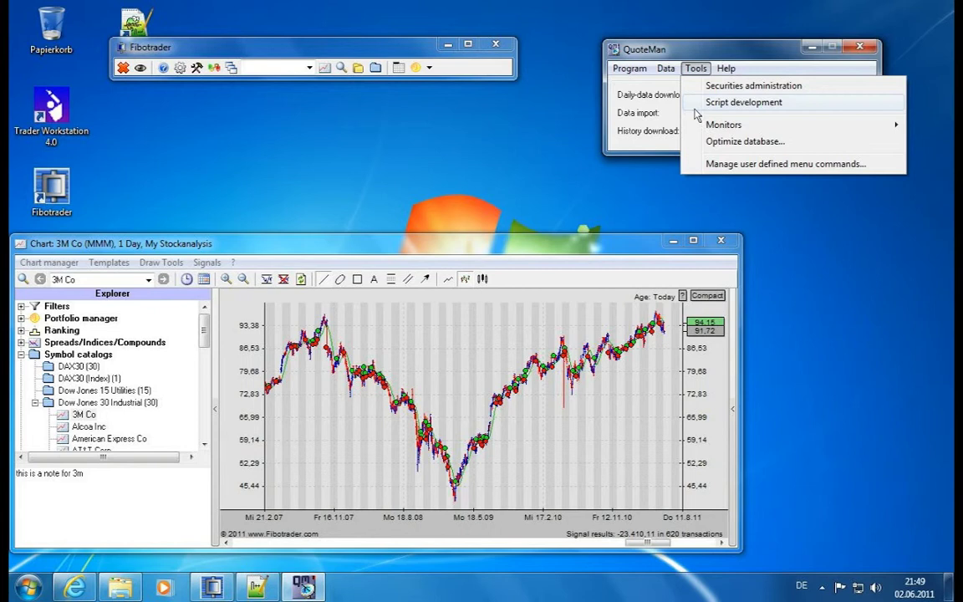
mouse_move(688, 127)
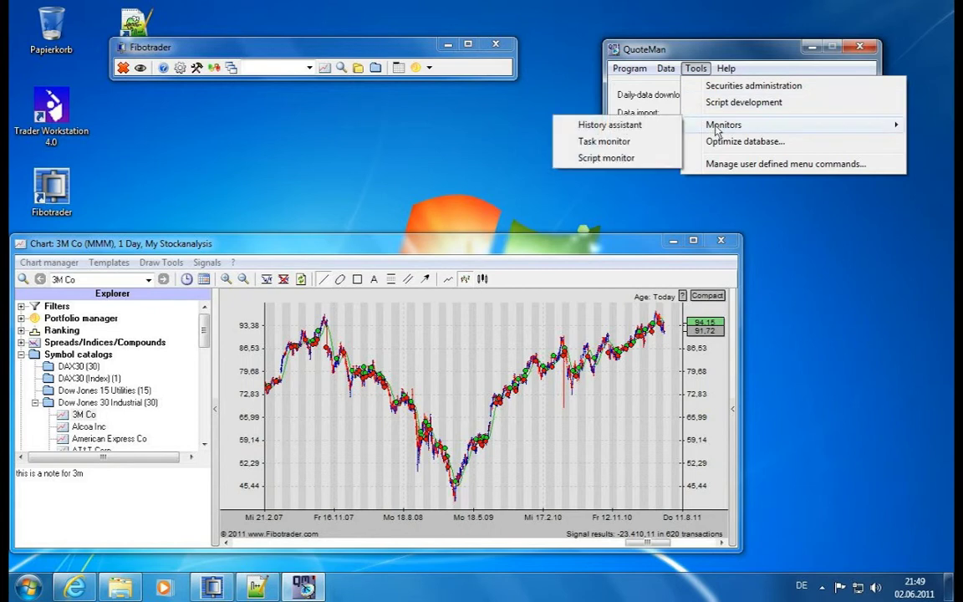
click(592, 130)
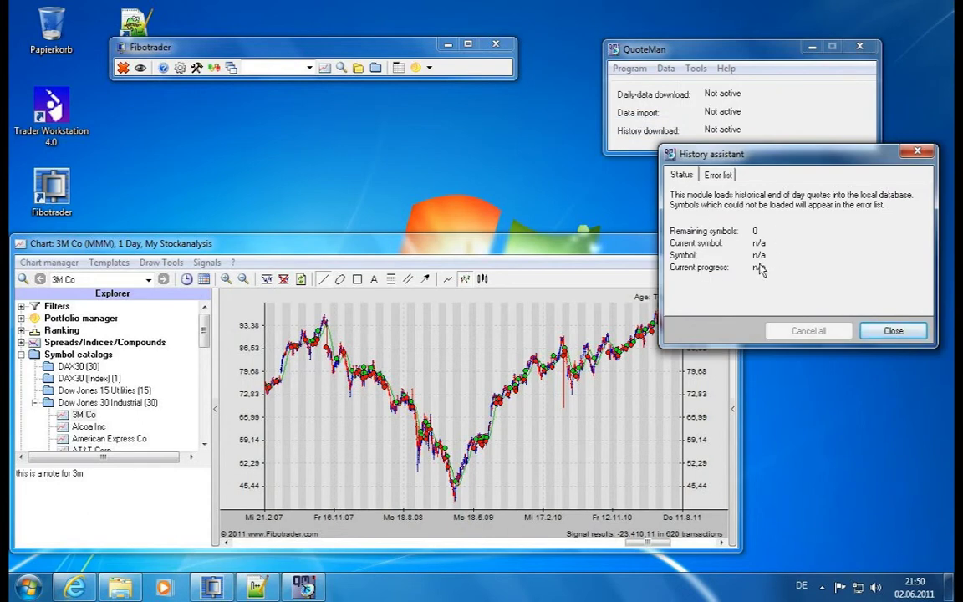
click(721, 174)
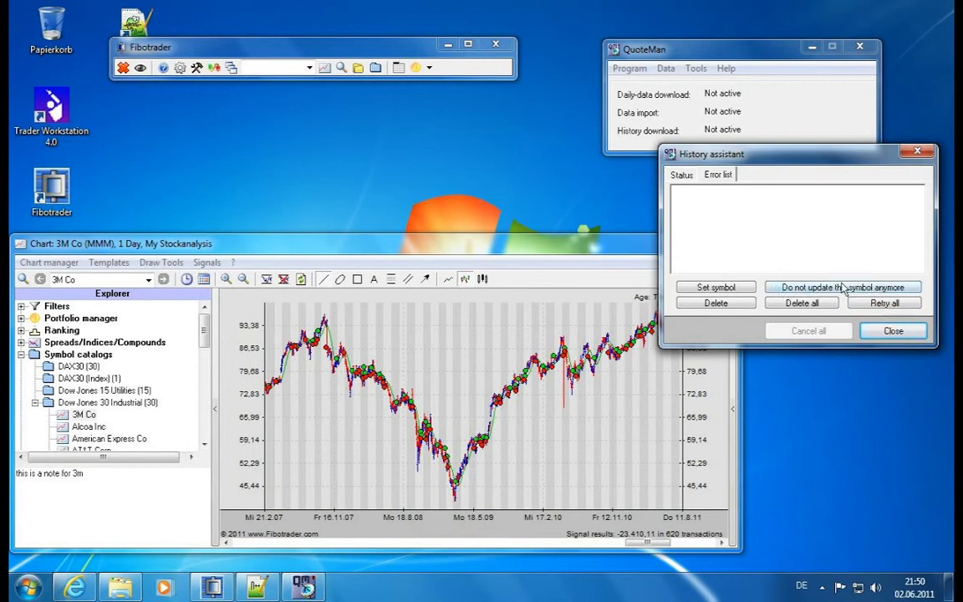
click(682, 175)
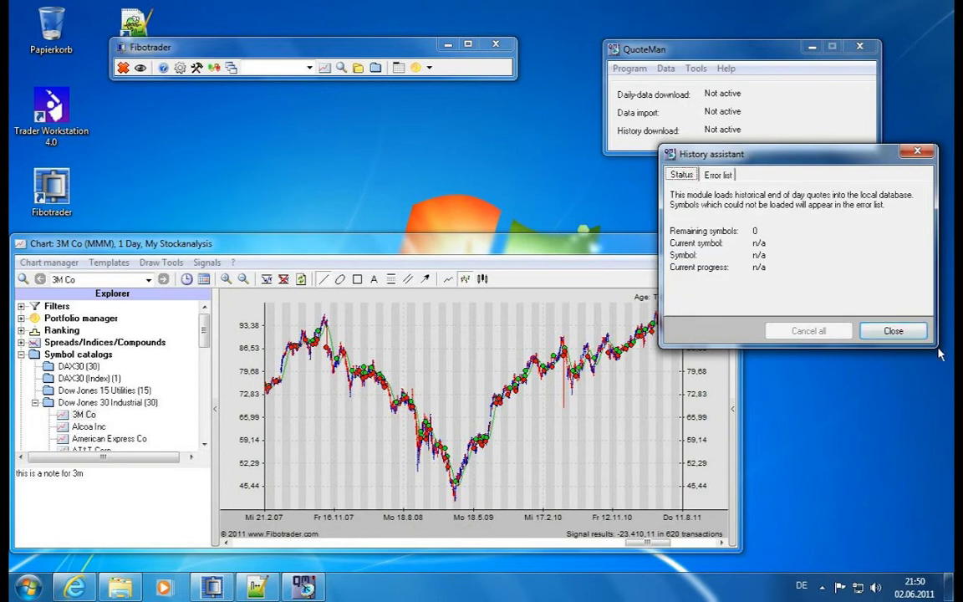
click(893, 330)
- Run a manual data update with the Task monitor open, and close the monitor
click(696, 69)
click(712, 123)
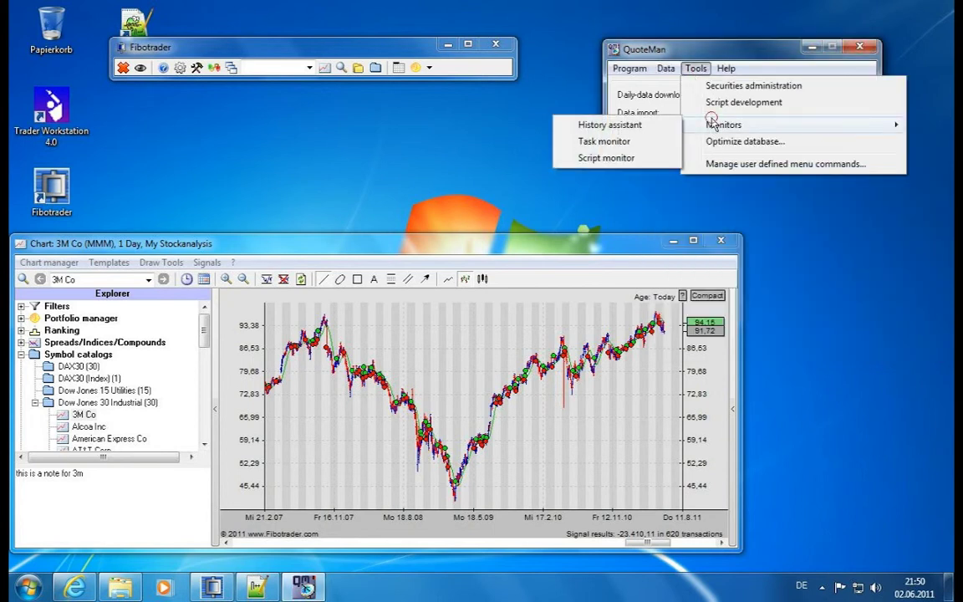
click(562, 137)
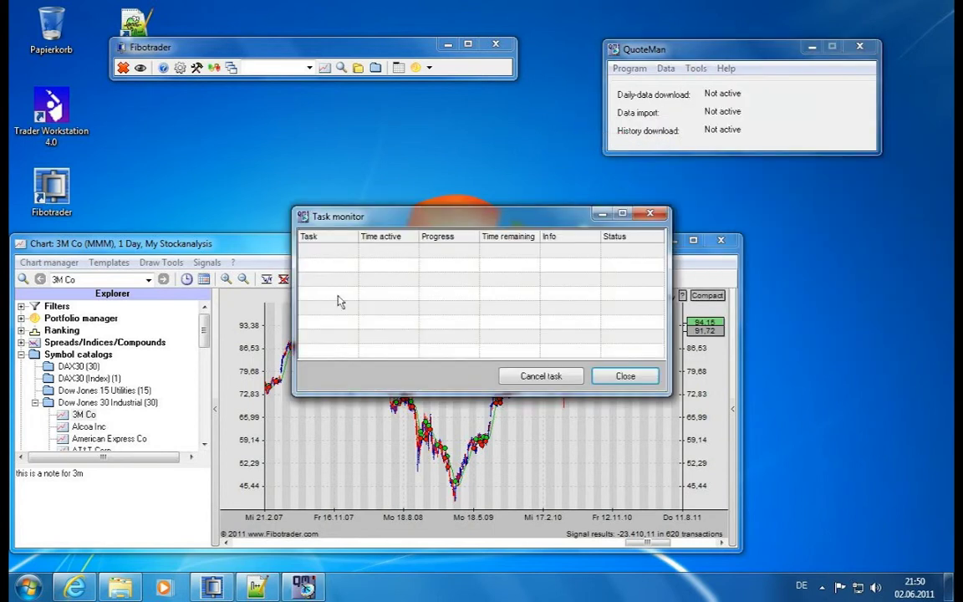
click(666, 69)
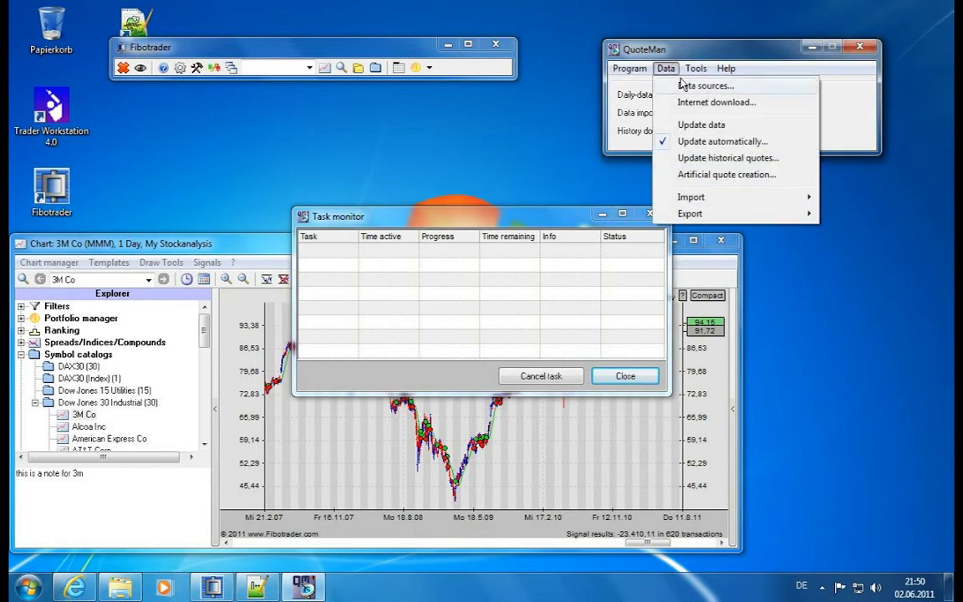
click(738, 126)
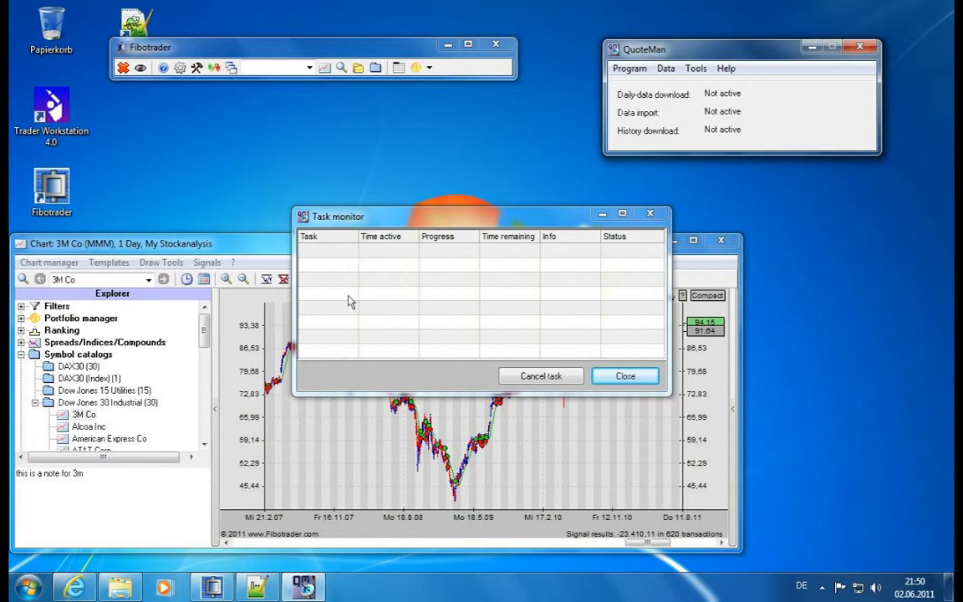
click(652, 216)
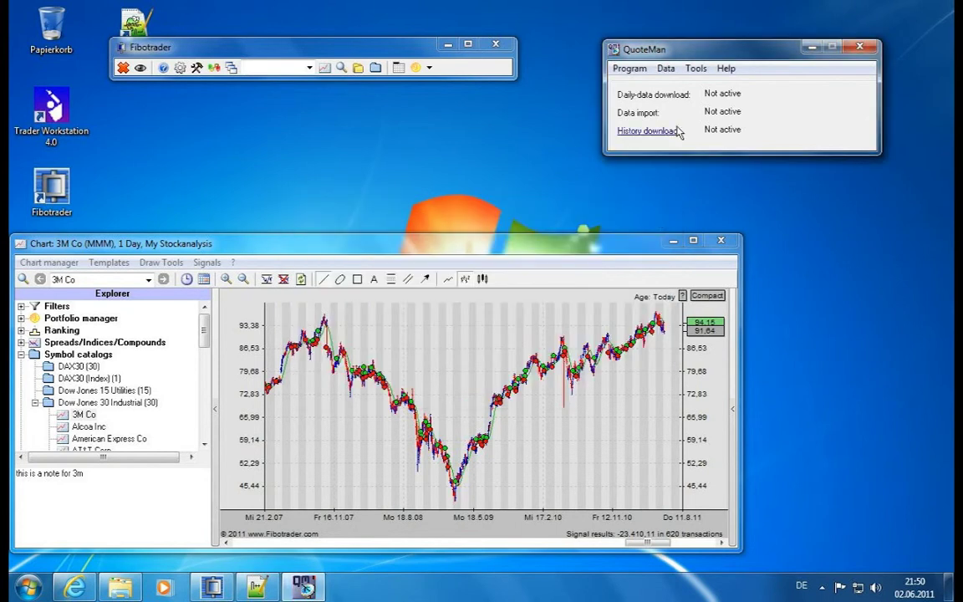
- Open the database optimization settings and turn off the limit to the main database only
click(697, 69)
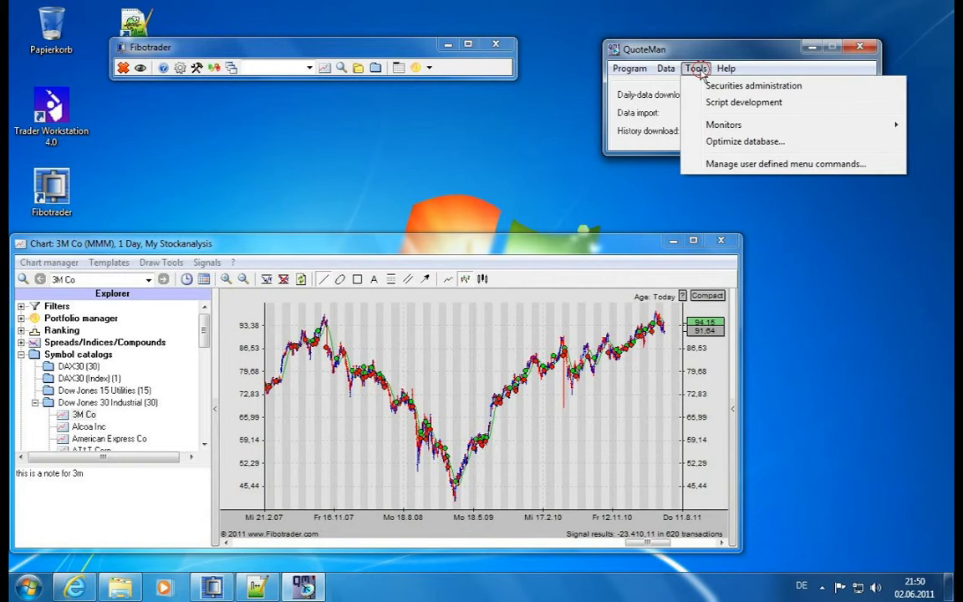
click(709, 124)
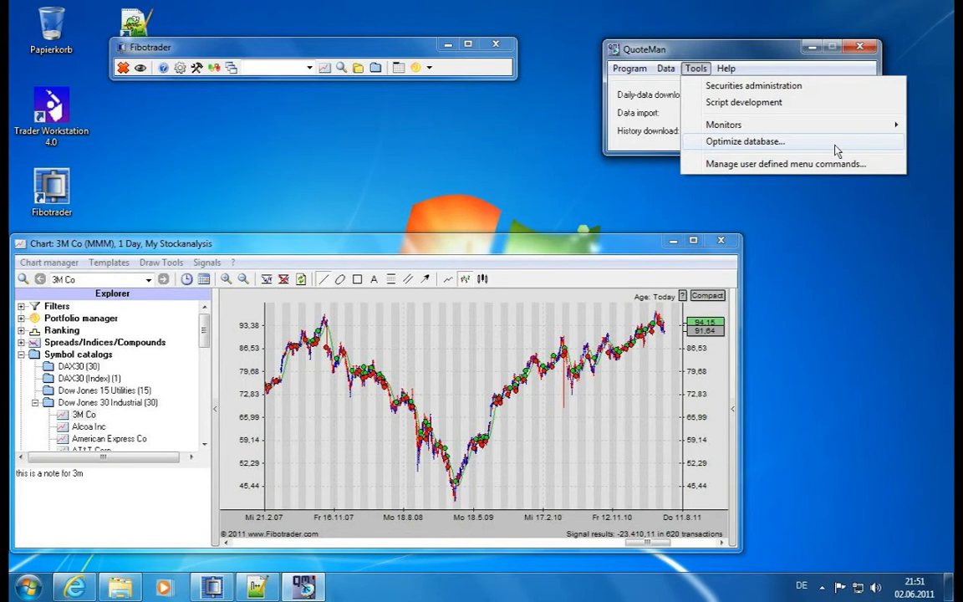
click(834, 144)
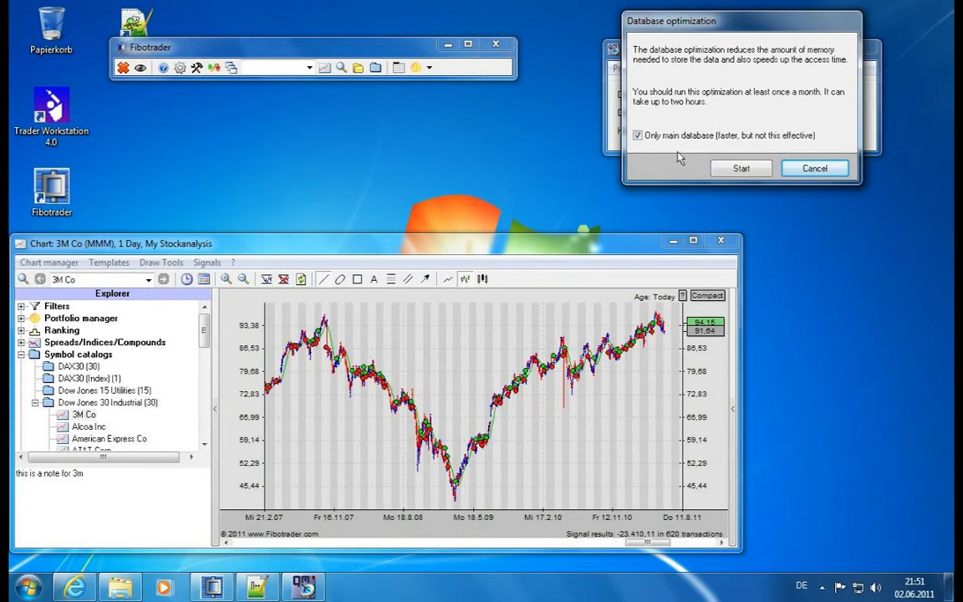
click(638, 136)
- In Fibotrader's general preferences, try the start-up option for database optimization and discard the change
click(180, 68)
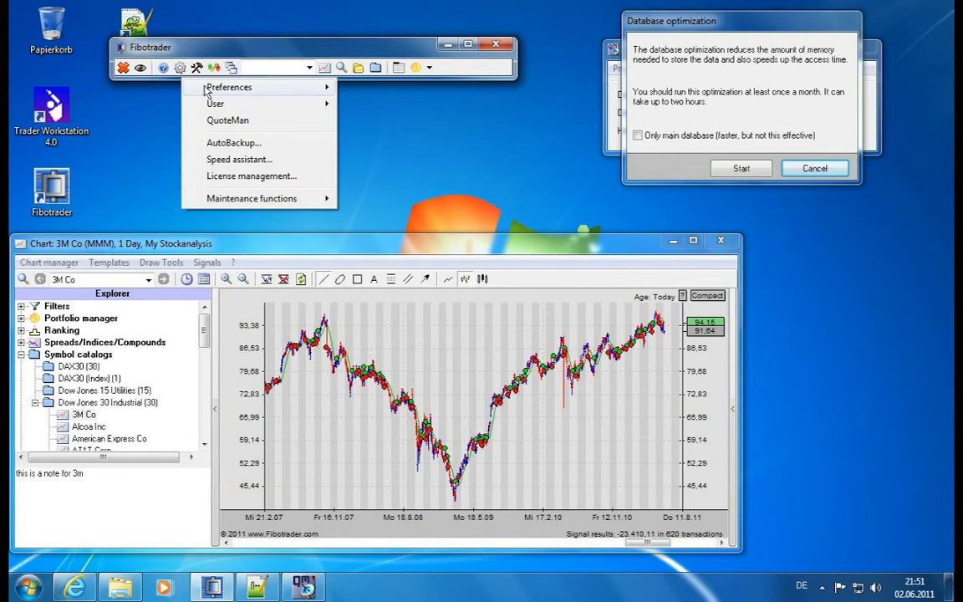
mouse_move(205, 87)
click(377, 88)
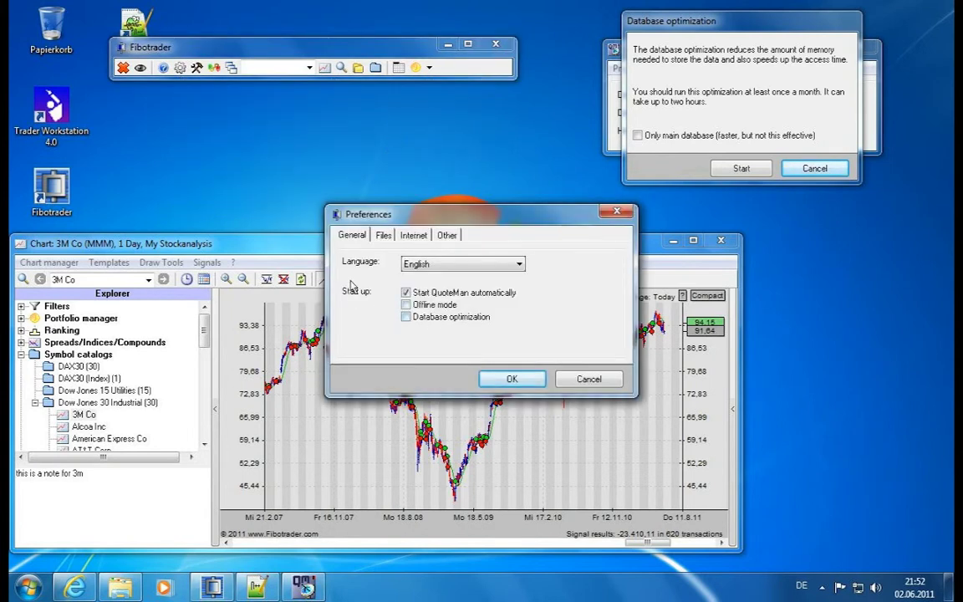
click(421, 322)
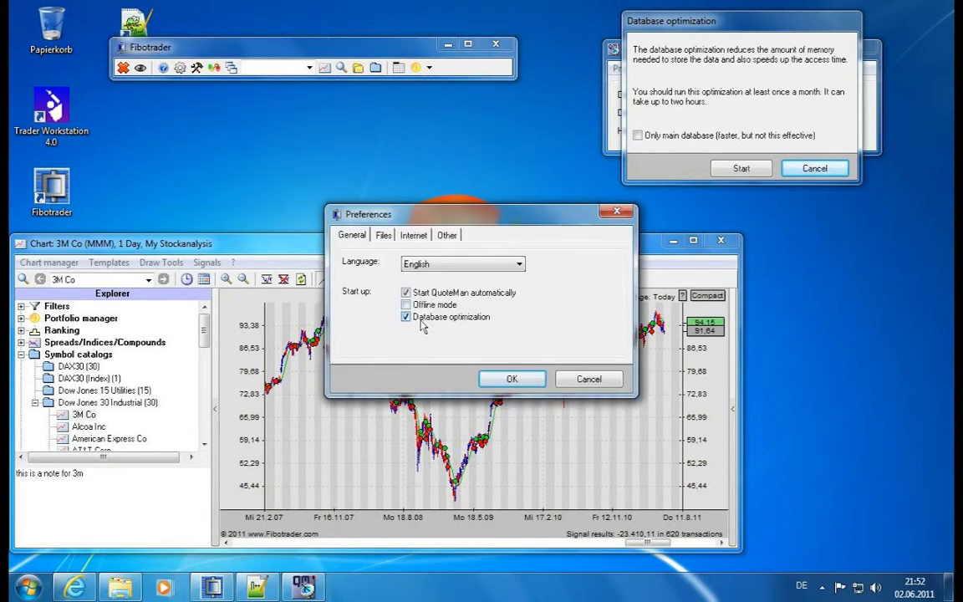
click(476, 326)
click(585, 379)
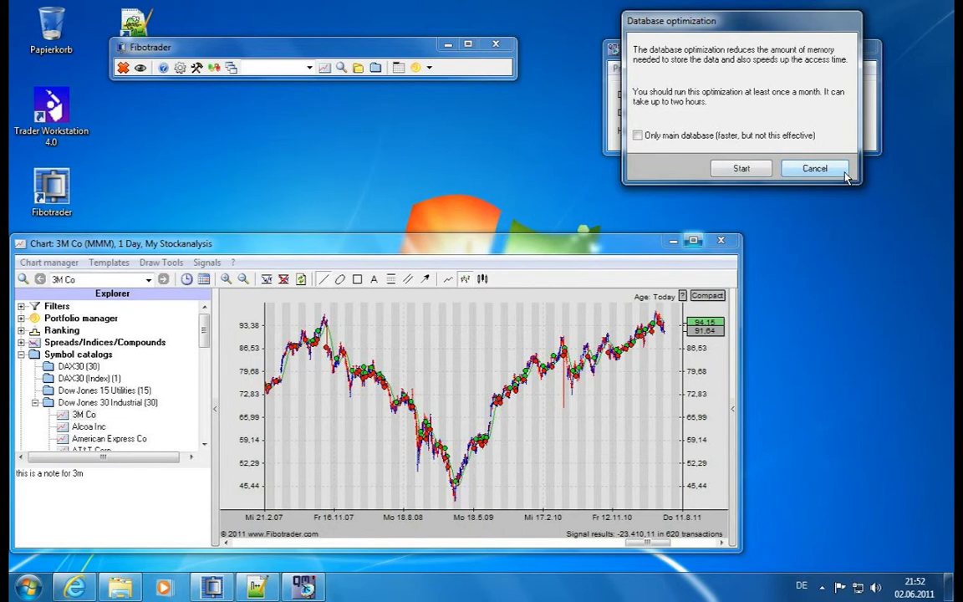
- Dismiss the database optimization without starting it, and begin a new entry in QuoteMan's user defined menu commands
click(815, 168)
click(696, 68)
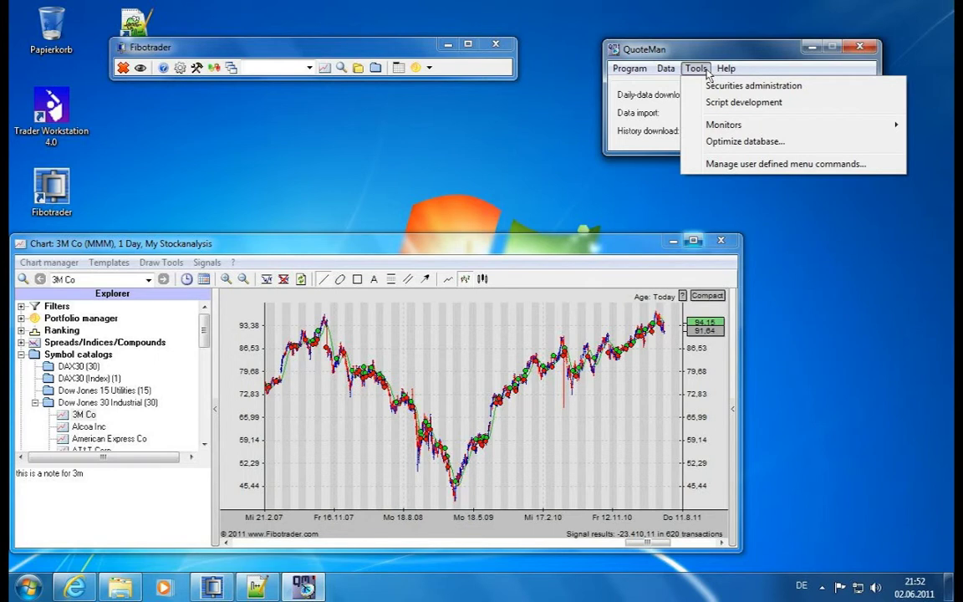
click(744, 165)
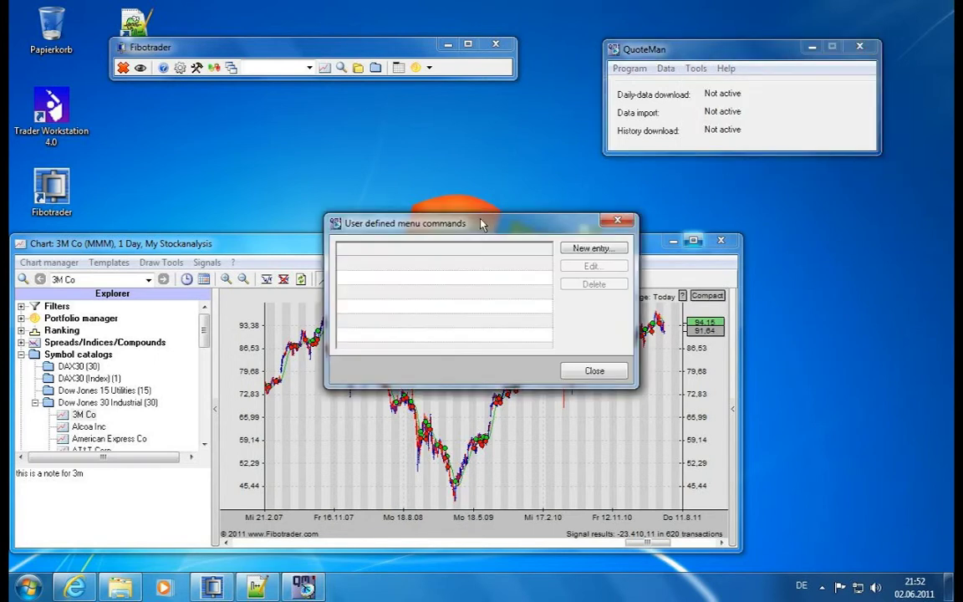
drag(485, 222, 505, 209)
click(610, 230)
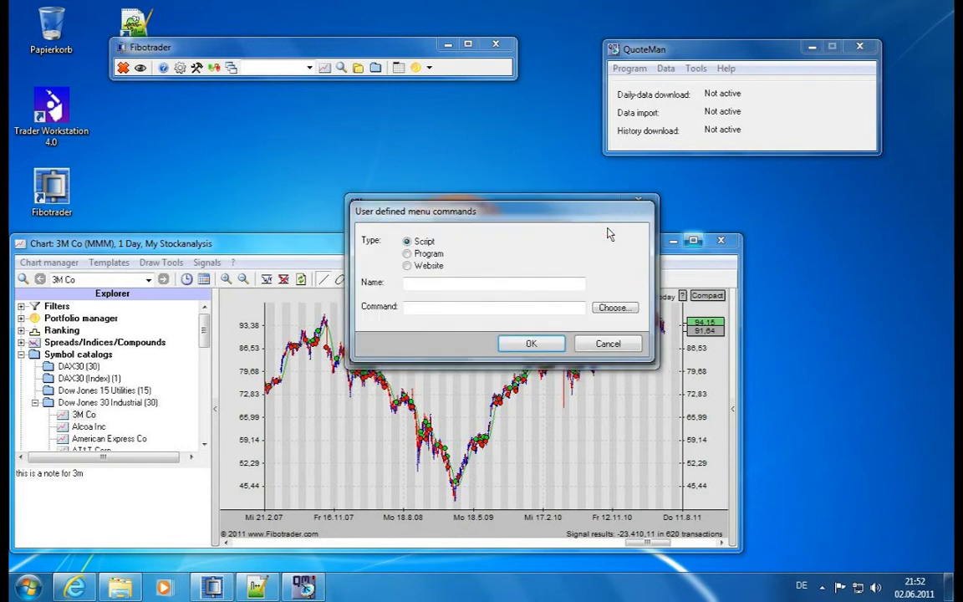
drag(448, 203, 715, 203)
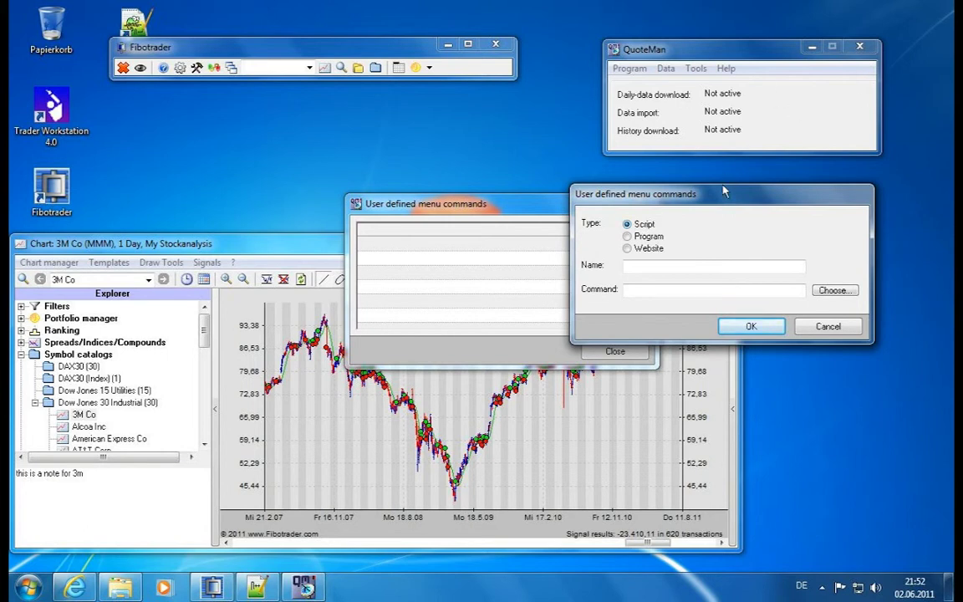
click(652, 242)
click(650, 251)
click(651, 269)
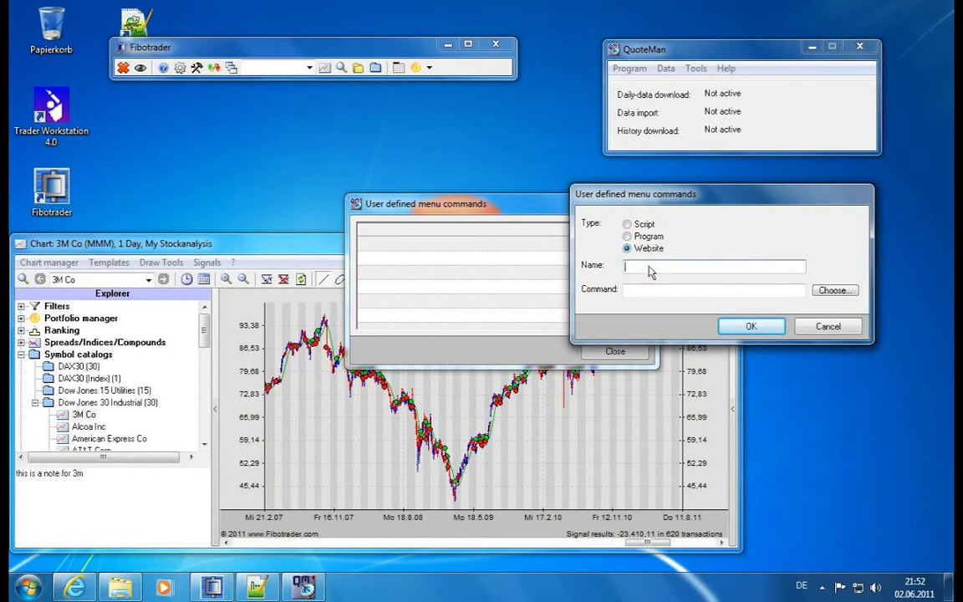
text(Google)
key(Tab)
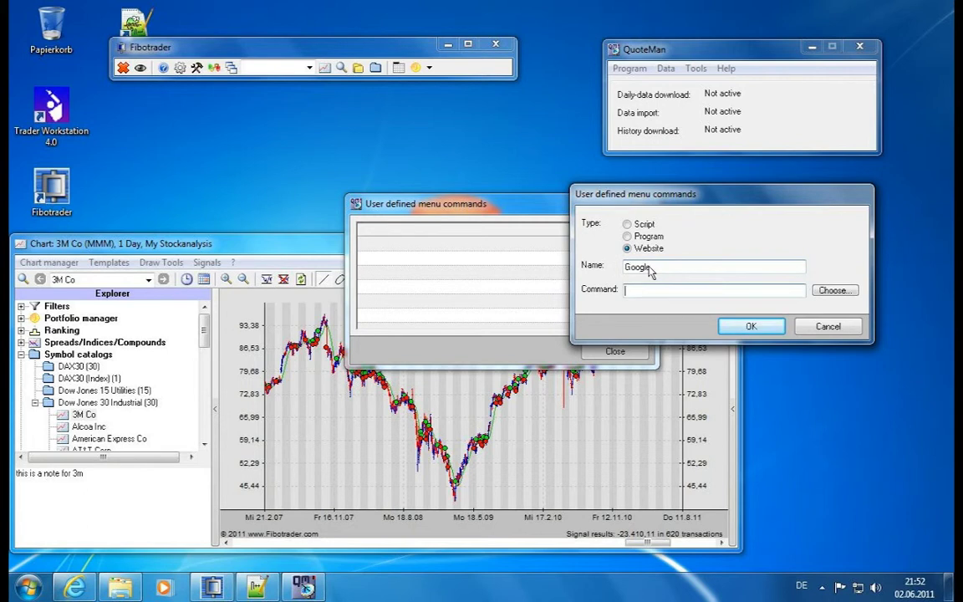
text(http://www.google.com)
click(751, 326)
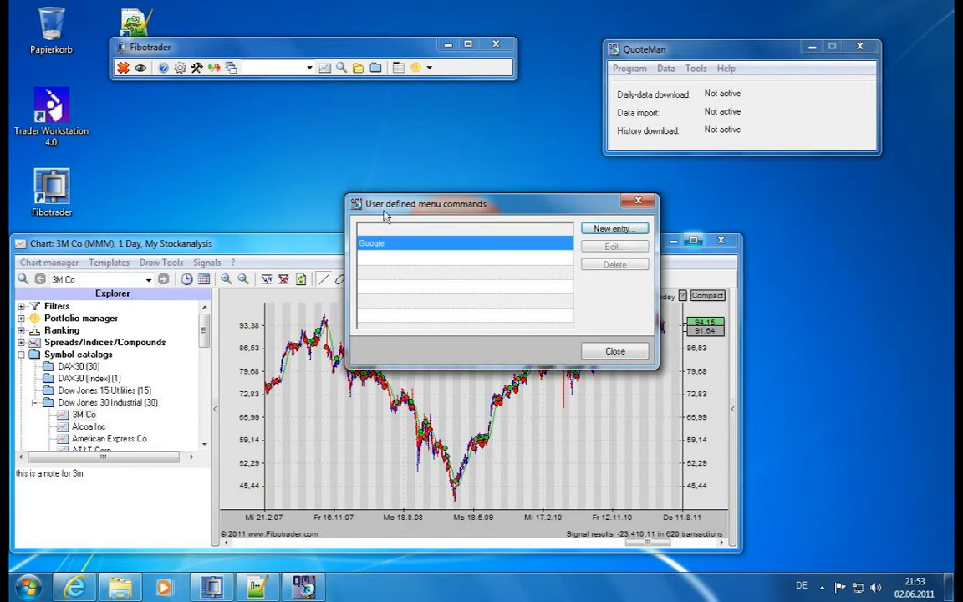
key(Escape)
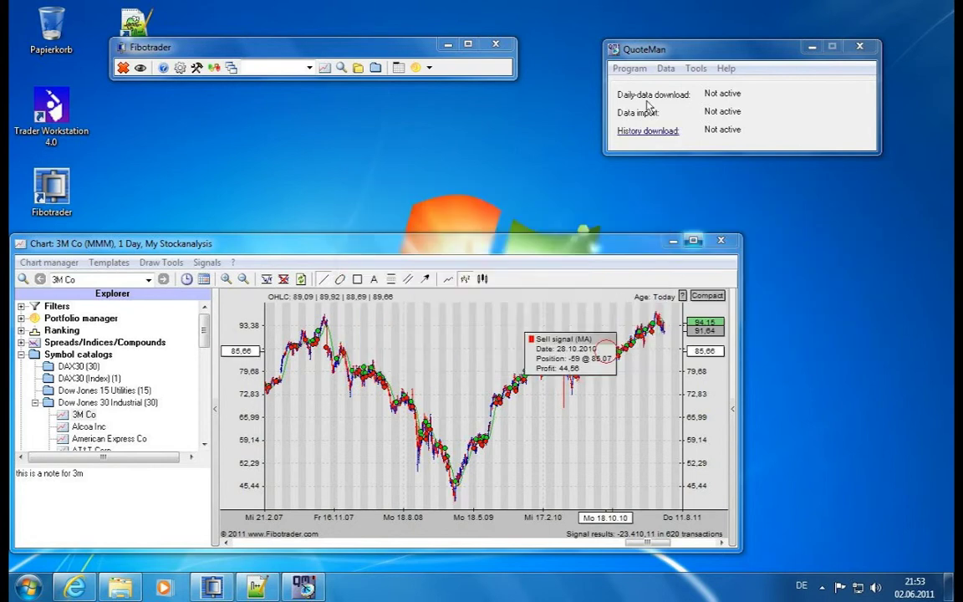
- Test the new Google menu command from QuoteMan, close the web page it opens and minimize the browser
click(694, 70)
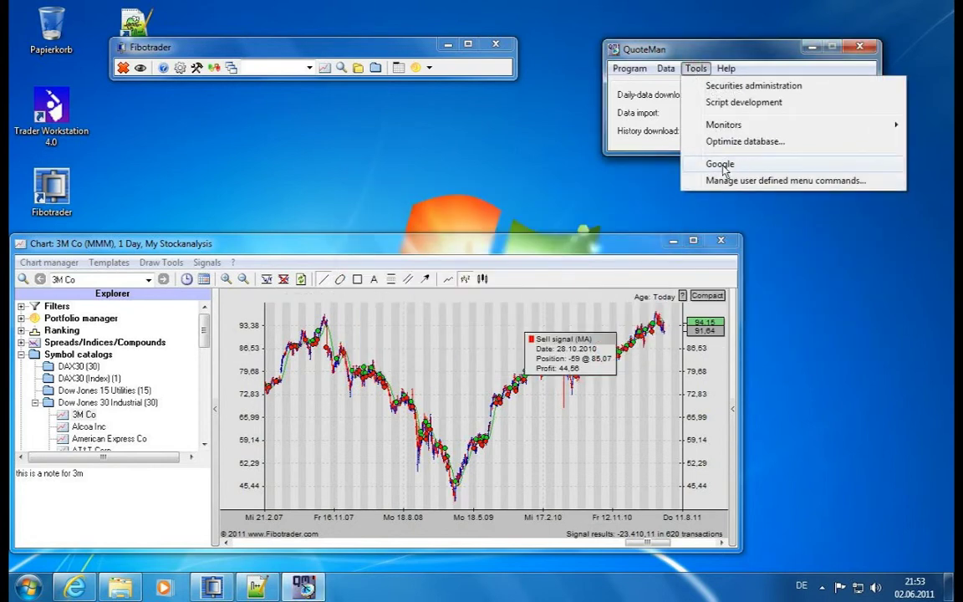
click(721, 165)
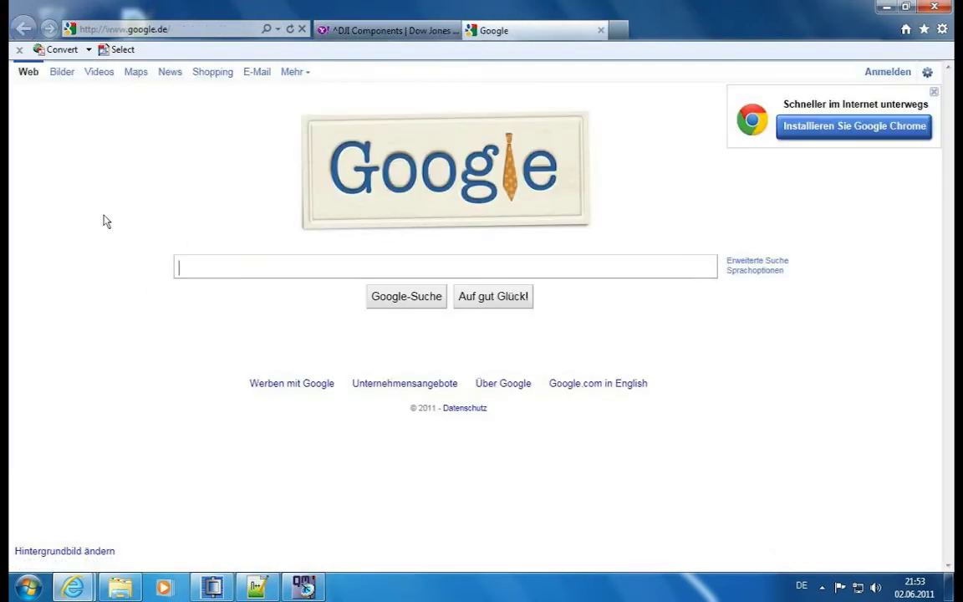
click(602, 31)
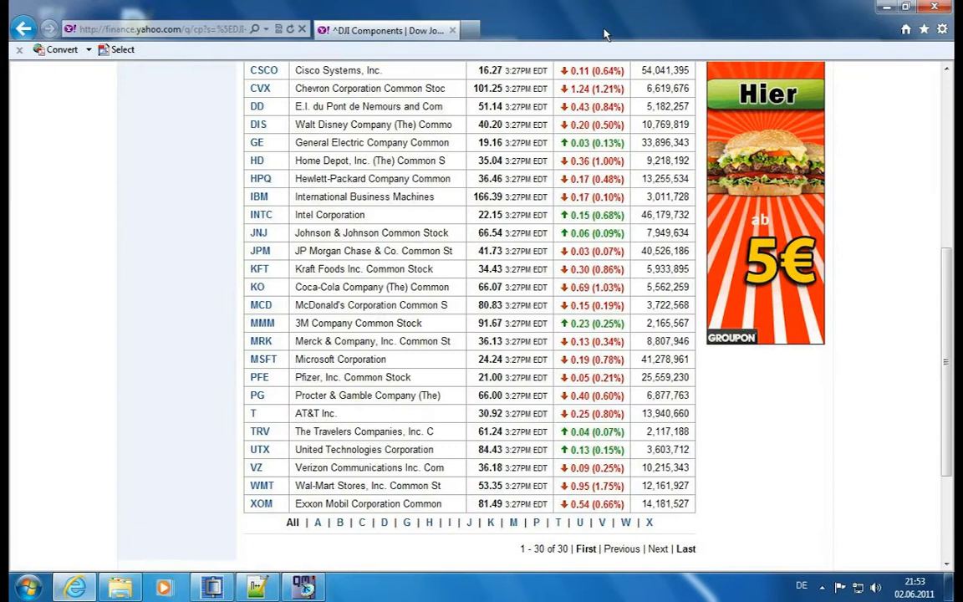
click(888, 8)
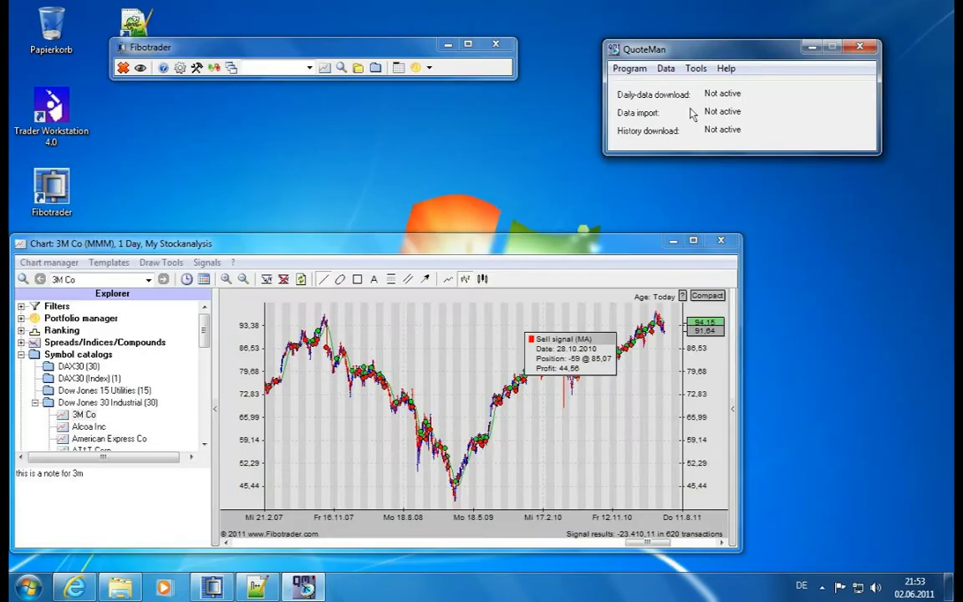
- View QuoteMan's program information with its version and support details, and close it
click(696, 69)
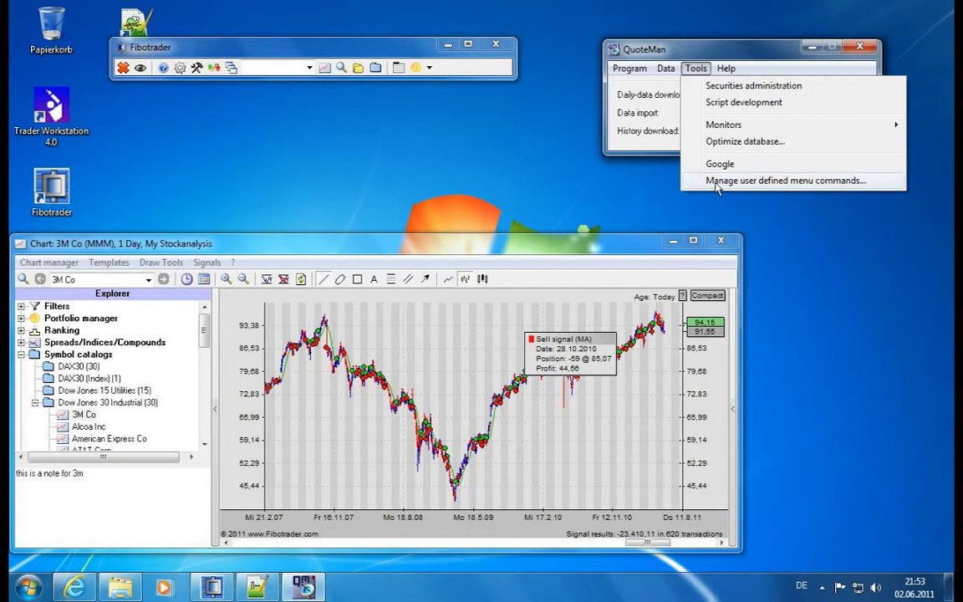
mouse_move(726, 69)
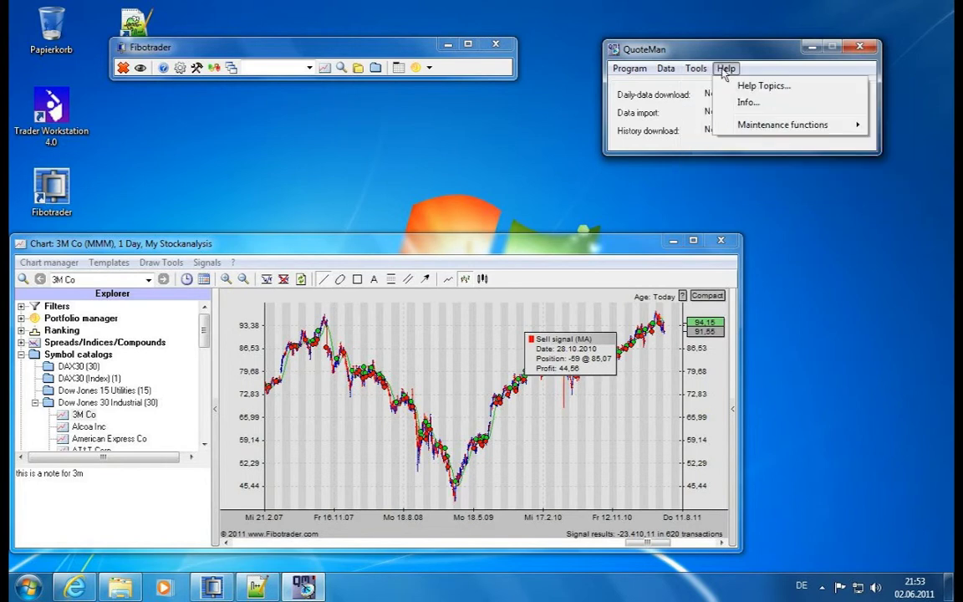
click(753, 103)
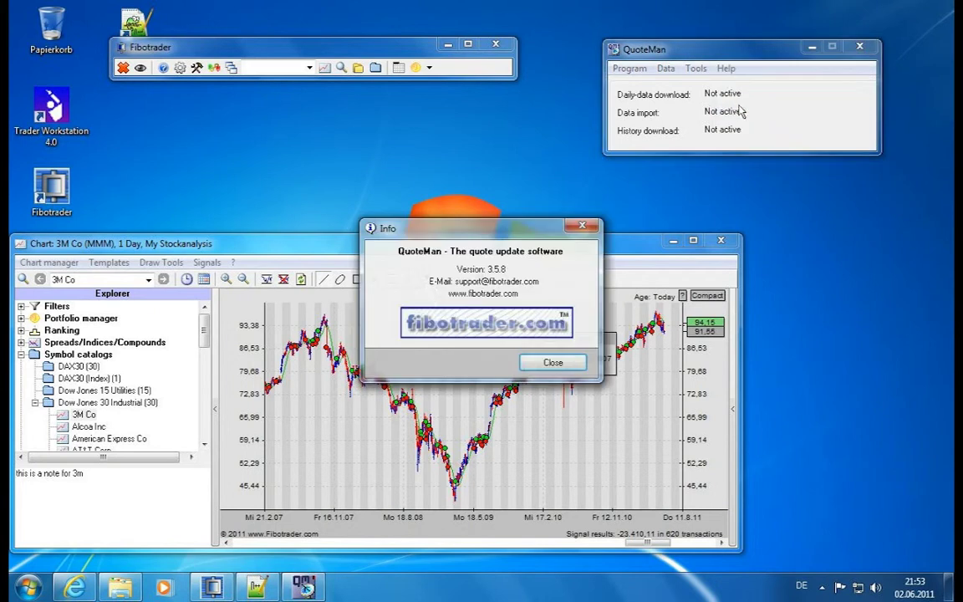
click(551, 362)
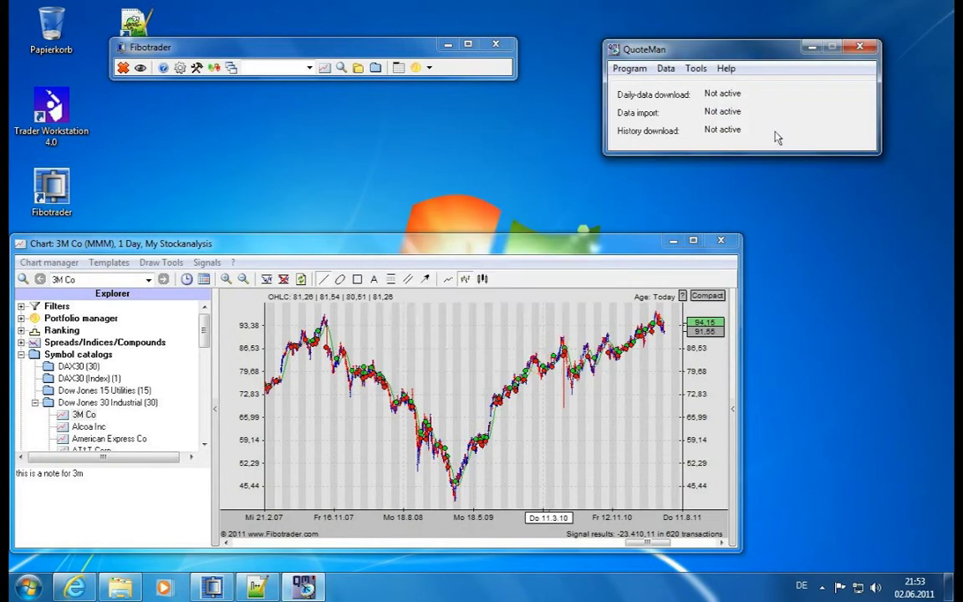